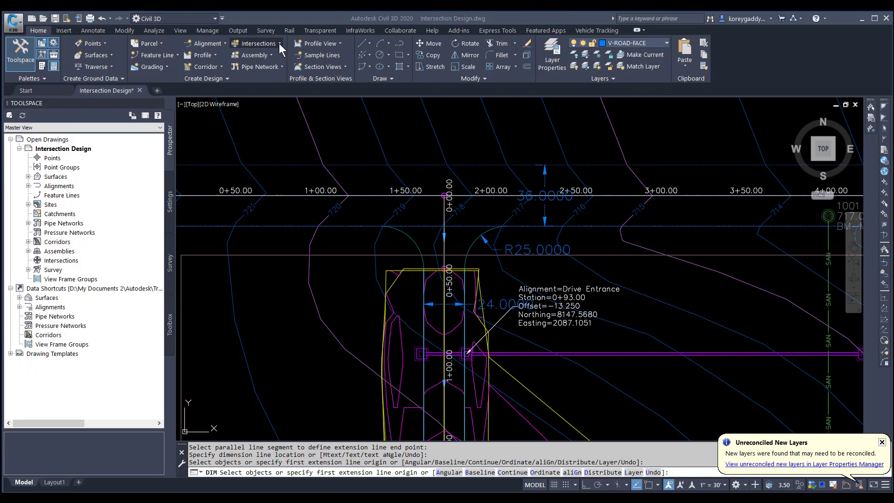
- Leave the DIM prompt and start the Create Intersection command
{"action": "key", "text": "Return"}
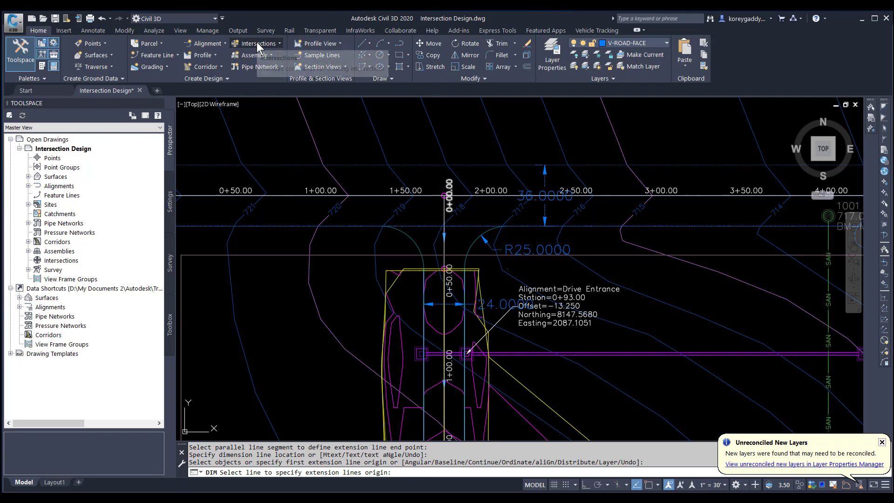
{"action": "left_click", "coordinate": [257, 42]}
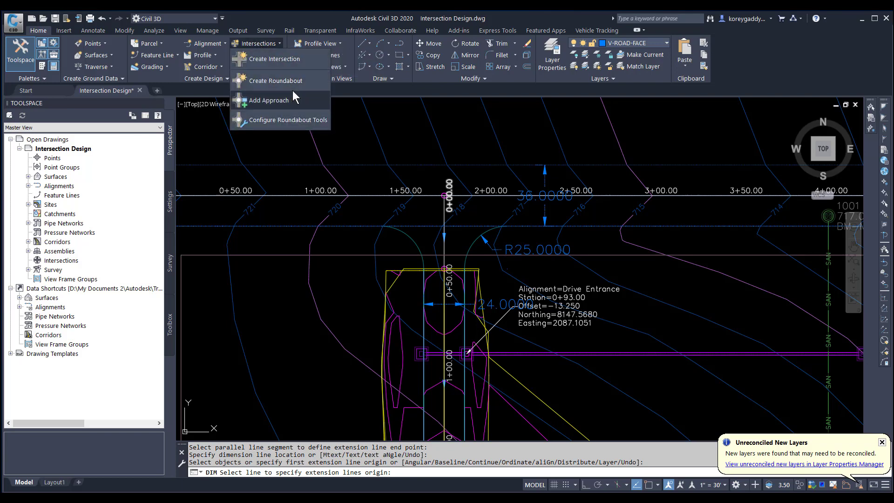
{"action": "left_click", "coordinate": [274, 60]}
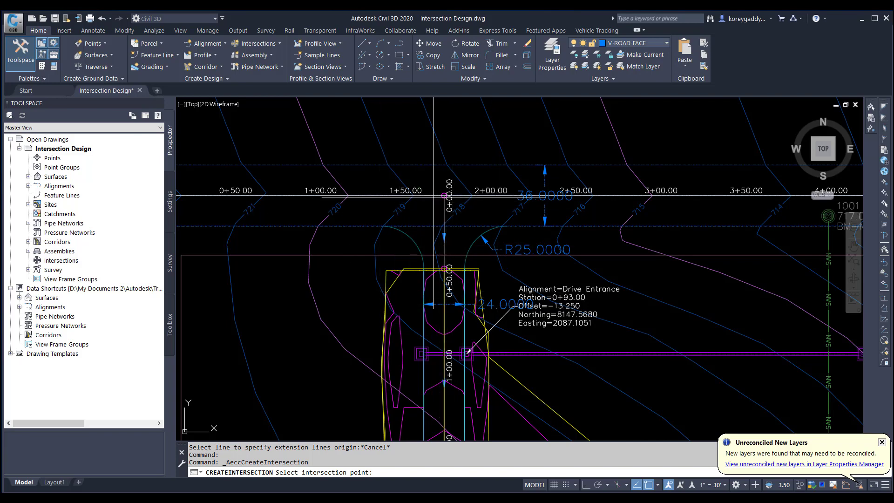
- Pick the crossing point of the Existing Road and Drive Entrance alignments as the intersection location
{"action": "scroll", "coordinate": [434, 195], "scroll_direction": "up", "scroll_amount": 6}
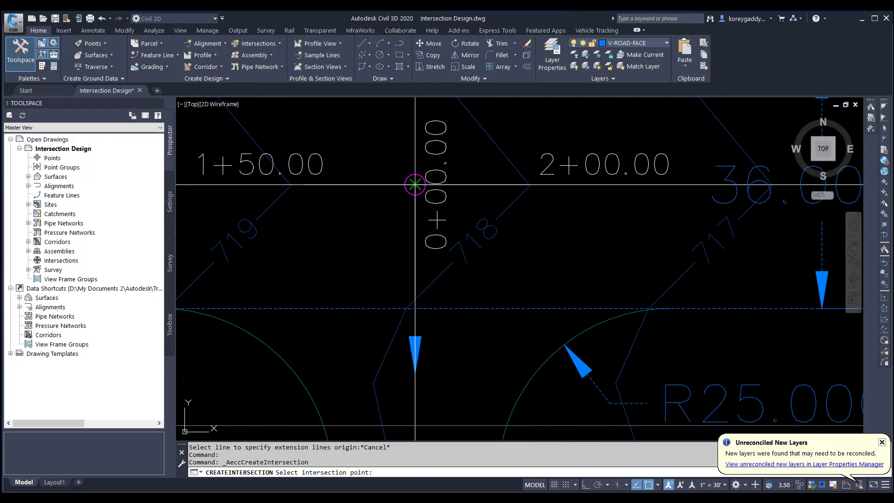
{"action": "left_click", "coordinate": [415, 184]}
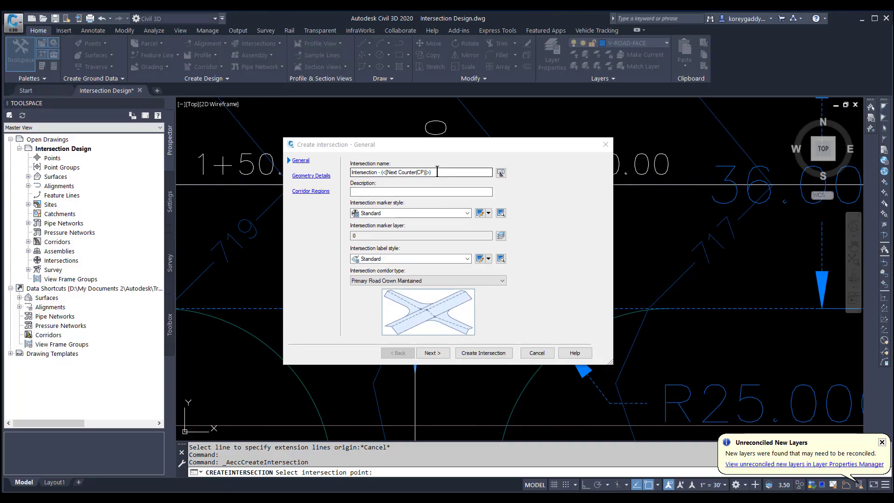
- Name the intersection 'Road and Driveway', keep the Standard label style, and use the All Crowns Maintained corridor type
{"action": "double_click", "coordinate": [438, 172]}
{"action": "left_click", "coordinate": [437, 172]}
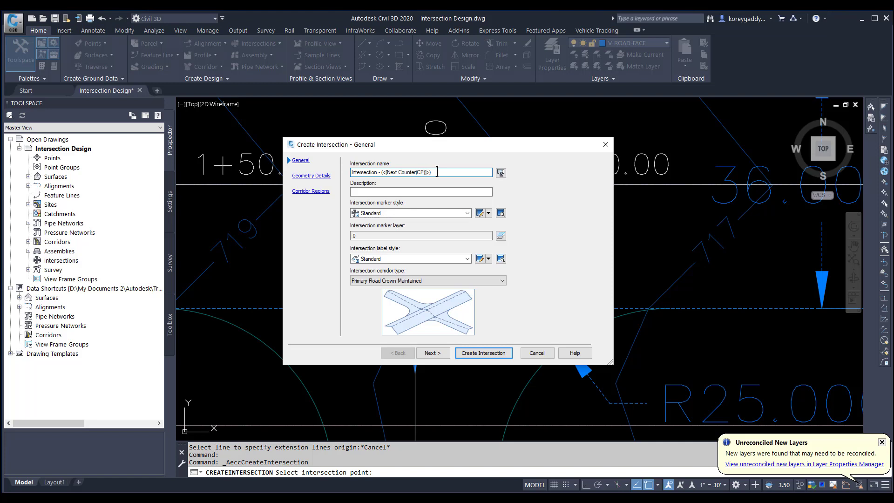
{"action": "left_click_drag", "start_coordinate": [437, 171], "coordinate": [353, 172]}
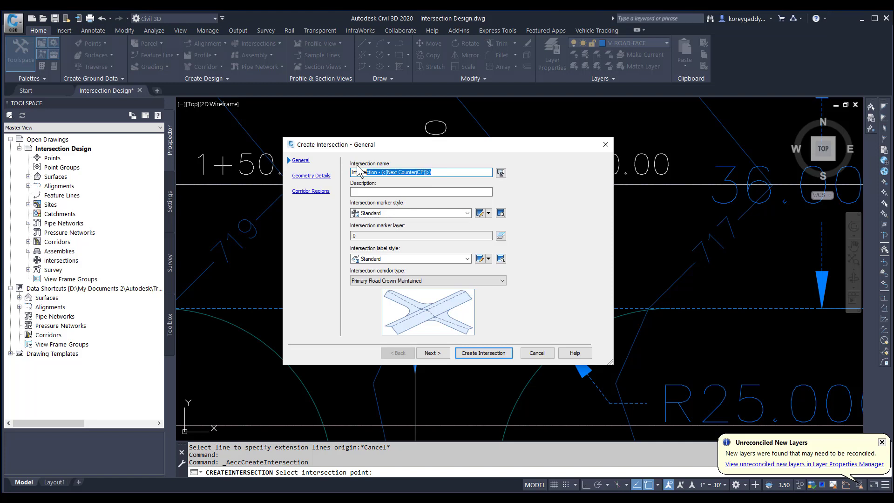
{"action": "type", "text": "I"}
{"action": "key", "text": "BackSpace"}
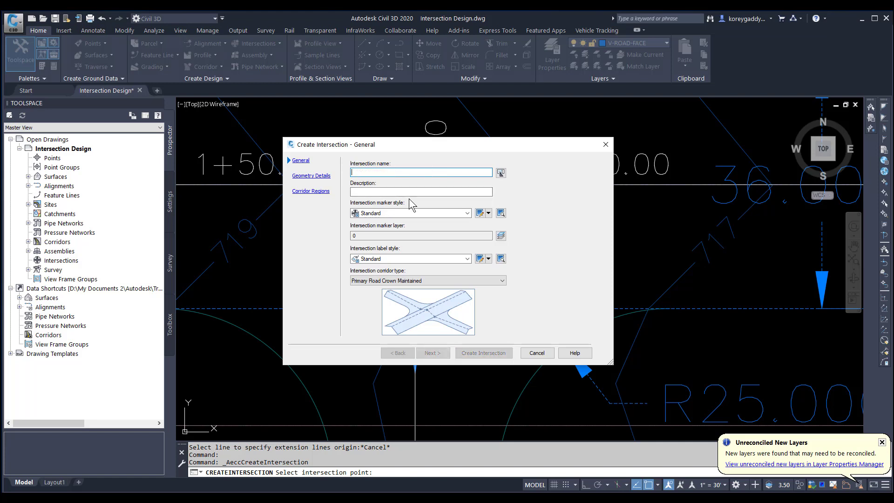
{"action": "type", "text": "Road a"}
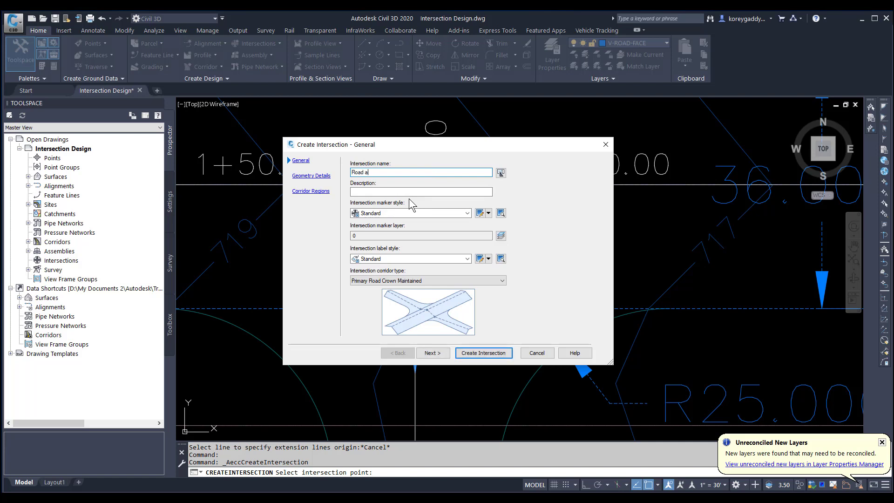
{"action": "type", "text": "nd Driveway"}
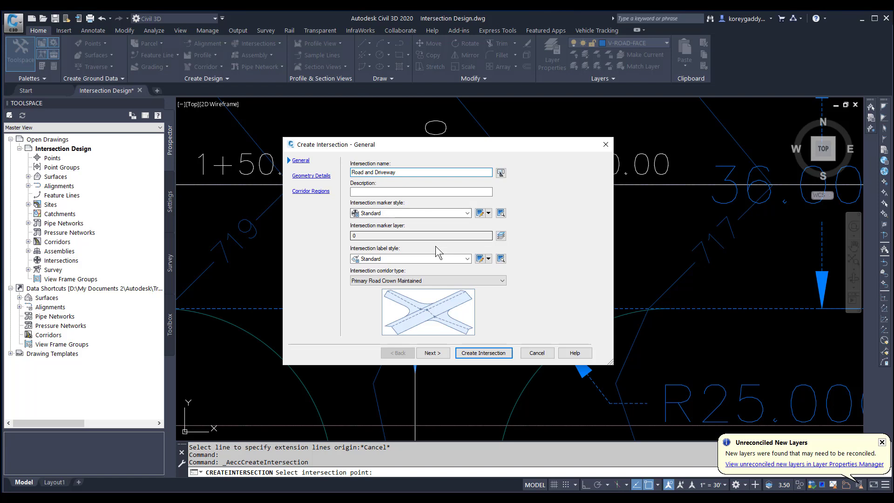
{"action": "left_click", "coordinate": [467, 260]}
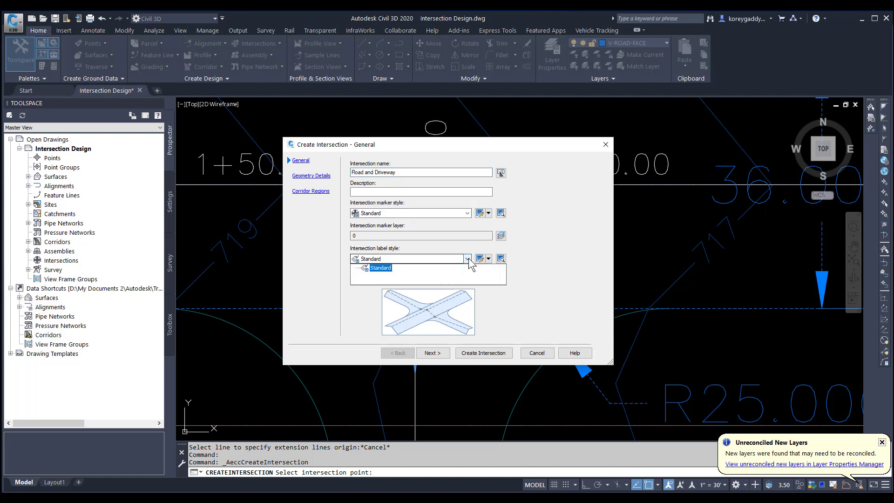
{"action": "left_click", "coordinate": [469, 259]}
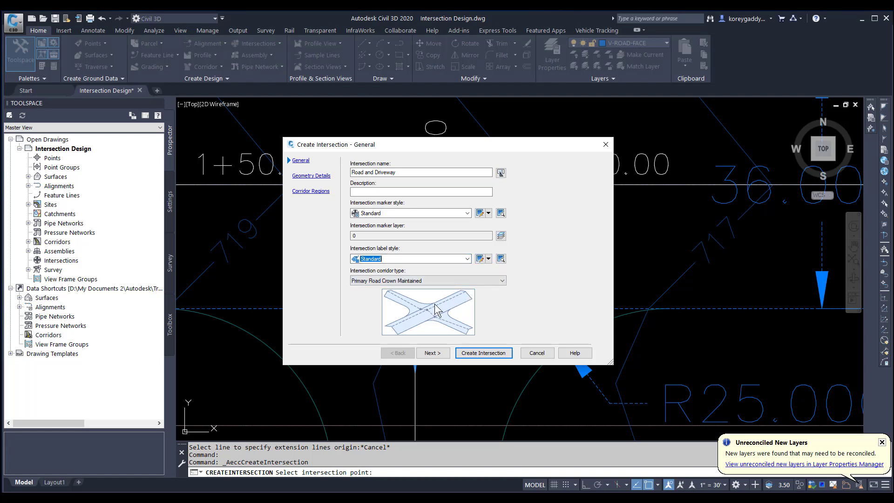
{"action": "left_click", "coordinate": [502, 281]}
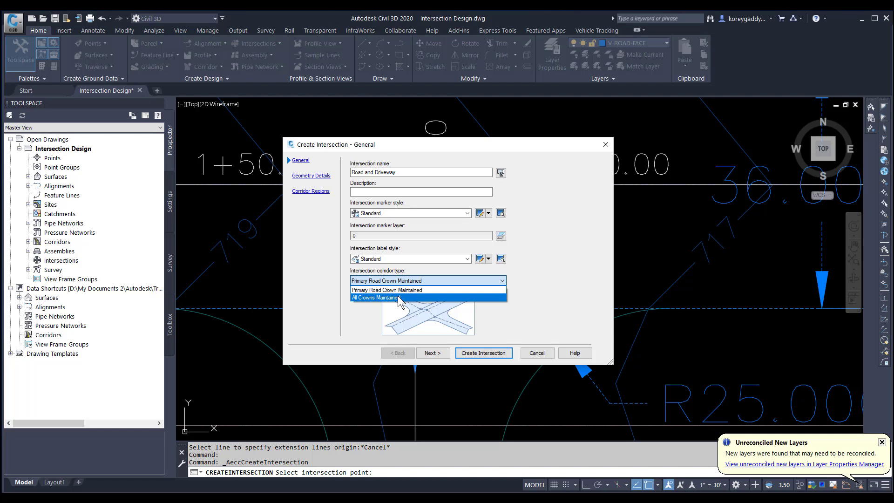
{"action": "left_click", "coordinate": [398, 297]}
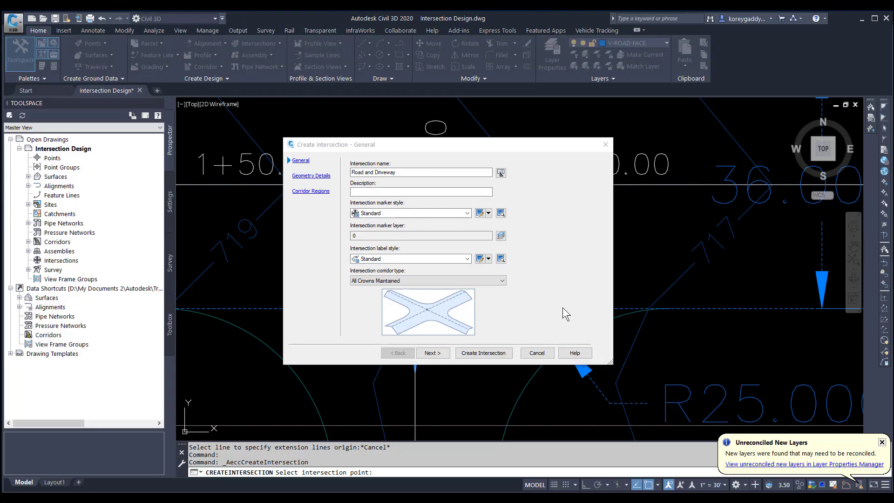
{"action": "left_click", "coordinate": [432, 353]}
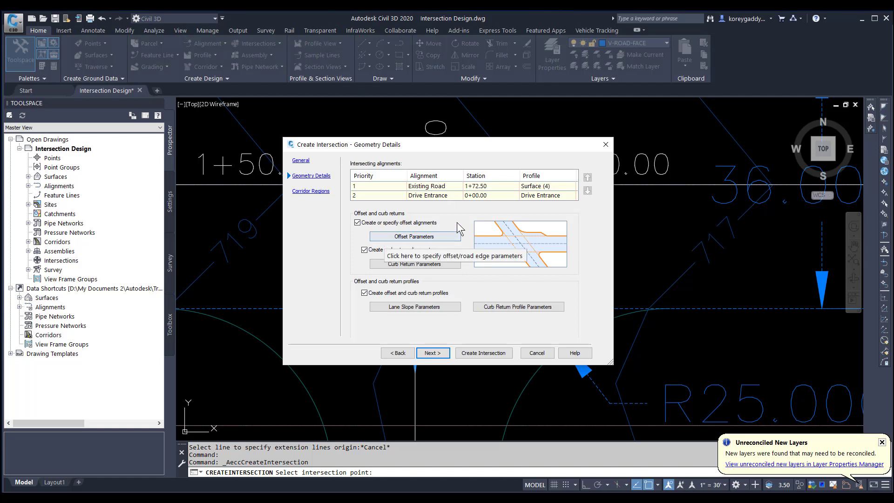
- Bring up the offset parameters for Existing Road and Drive Entrance, both at 12.000'
{"action": "left_click", "coordinate": [439, 238]}
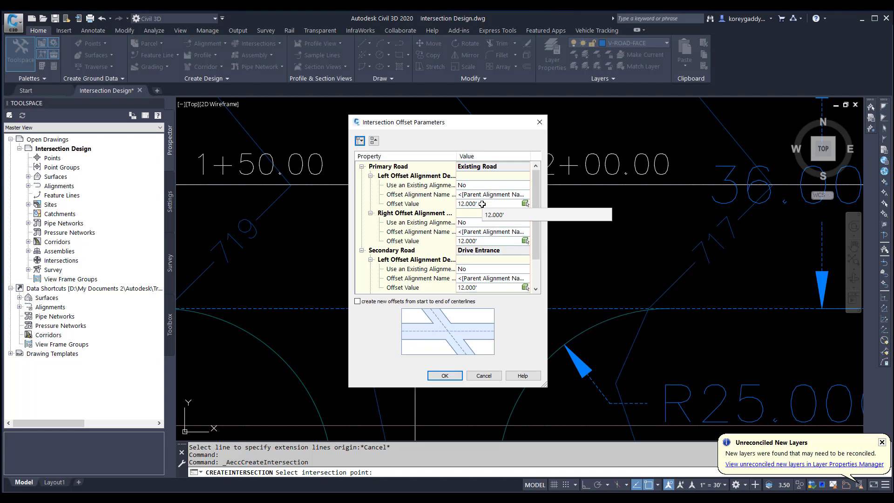
- Set the Existing Road left and right offsets to 18', leaving Drive Entrance at 12'
{"action": "left_click", "coordinate": [482, 204]}
{"action": "type", "text": "18"}
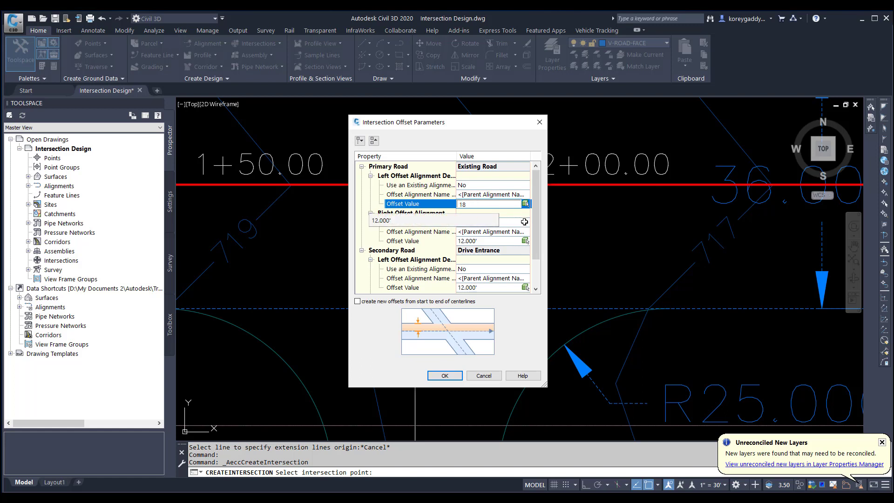
{"action": "left_click", "coordinate": [526, 224]}
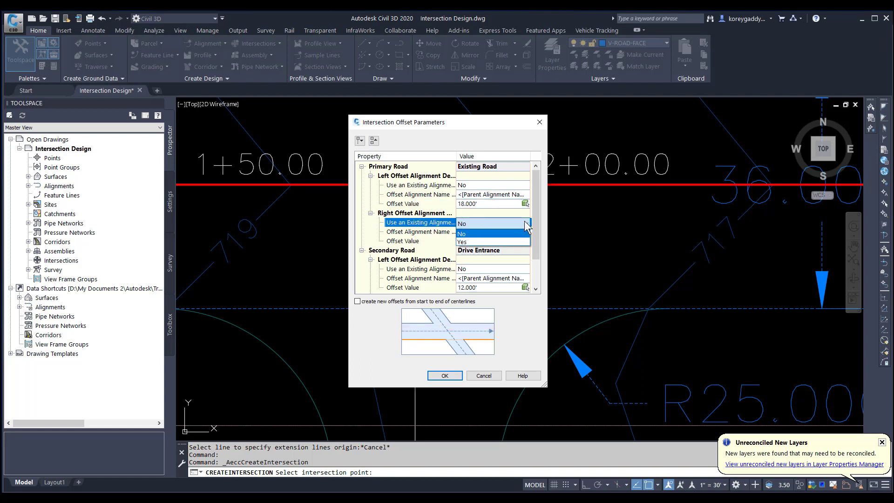
{"action": "left_click", "coordinate": [370, 224]}
{"action": "left_click", "coordinate": [477, 242]}
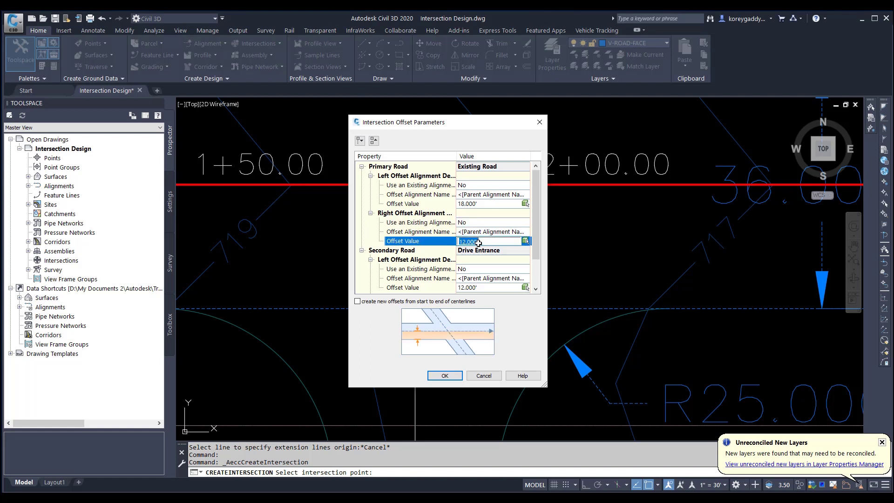
{"action": "type", "text": "18"}
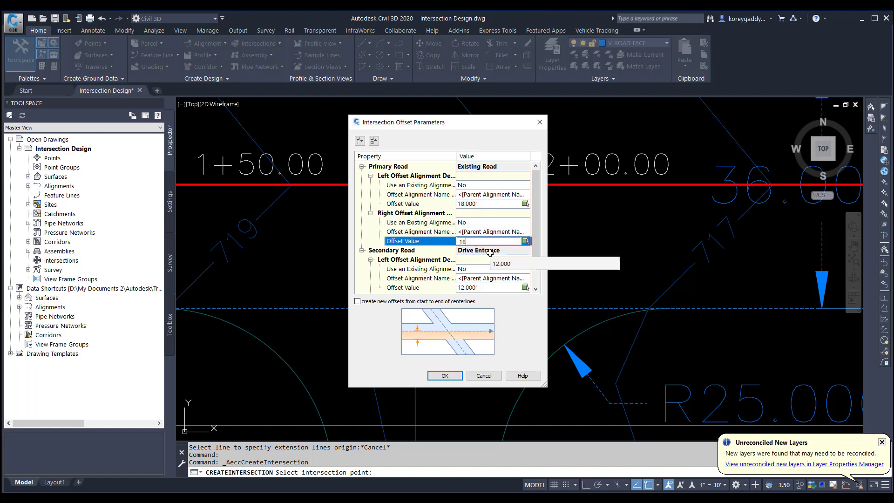
{"action": "left_click_drag", "start_coordinate": [535, 230], "coordinate": [535, 247]}
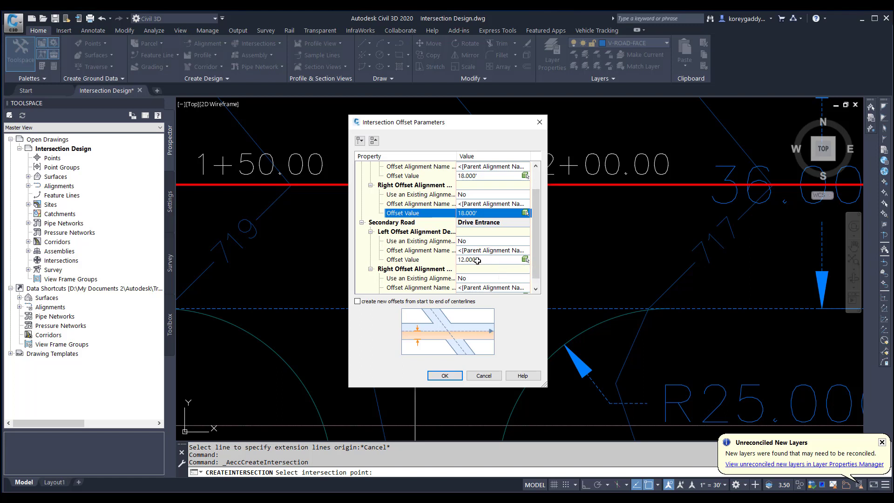
{"action": "scroll", "coordinate": [479, 265], "scroll_direction": "down", "scroll_amount": 1}
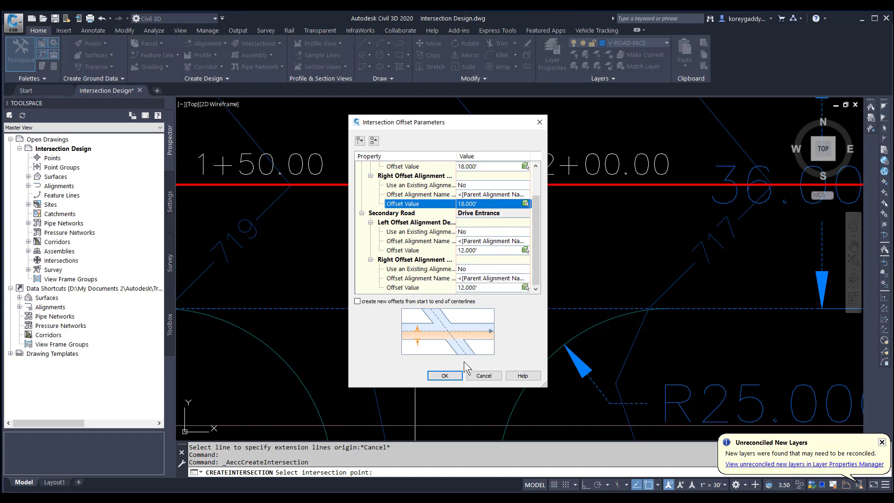
{"action": "left_click", "coordinate": [448, 376]}
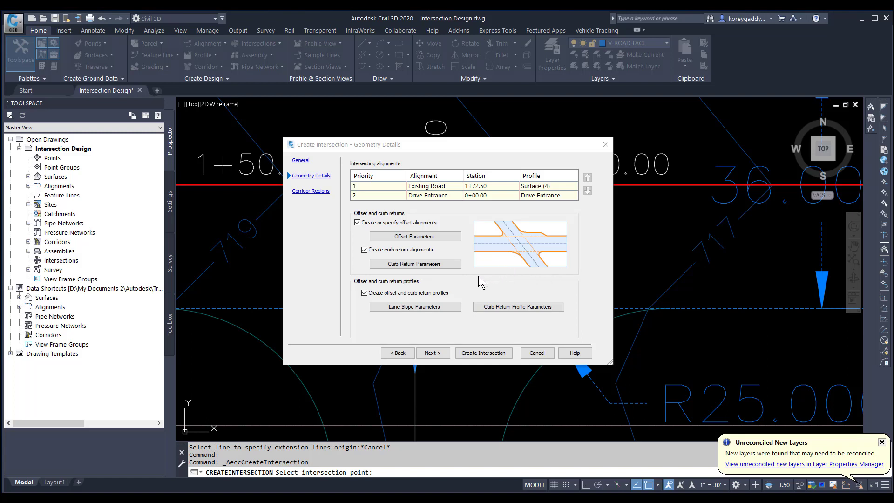
- Keep a 25' circular fillet curb return radius for both the SE and SW quadrants
{"action": "left_click", "coordinate": [429, 269]}
{"action": "left_click", "coordinate": [430, 265]}
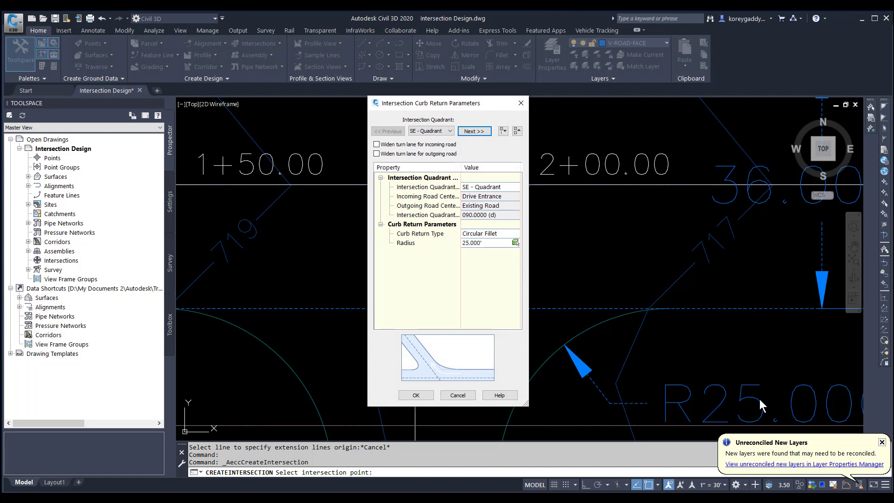
{"action": "left_click", "coordinate": [485, 244]}
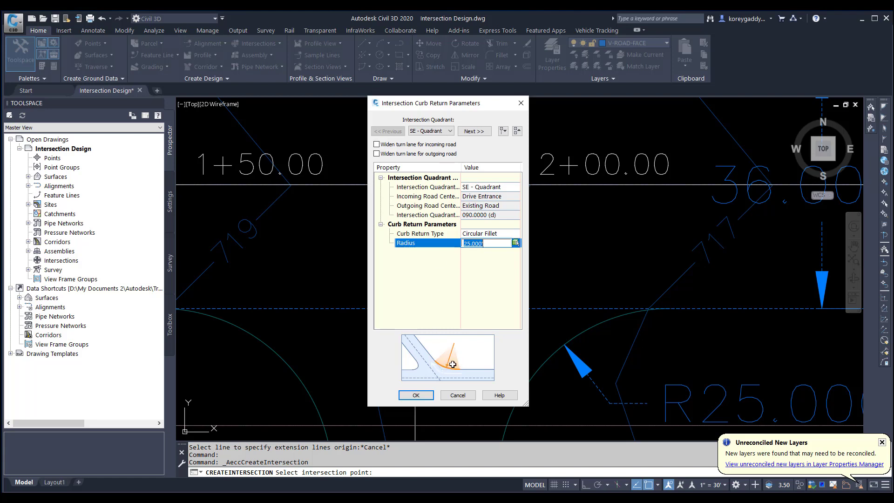
{"action": "left_click", "coordinate": [437, 108]}
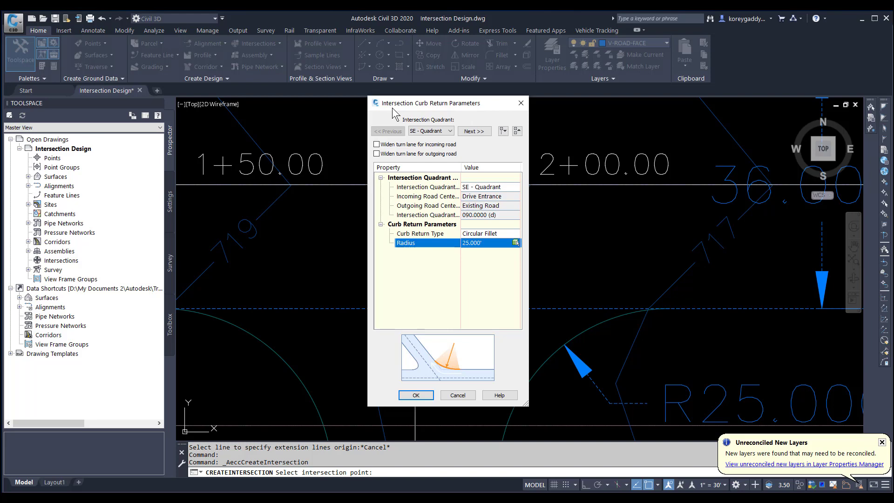
{"action": "left_click_drag", "start_coordinate": [410, 103], "coordinate": [239, 100]}
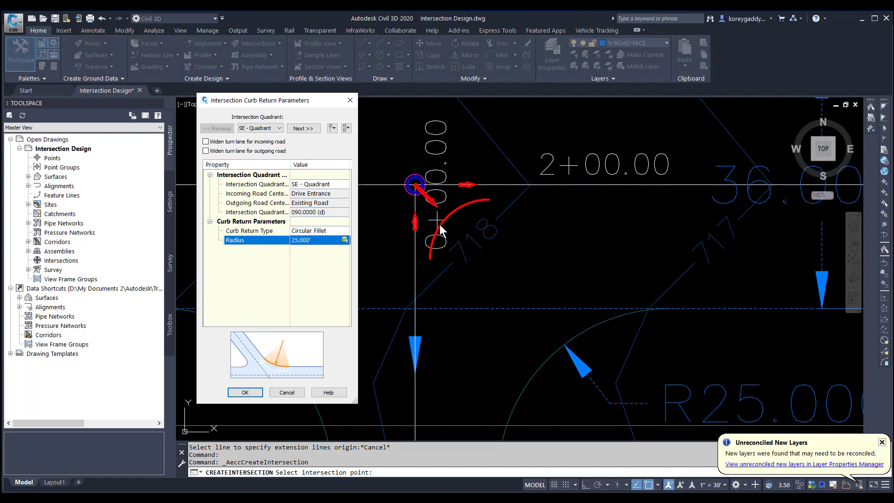
{"action": "left_click", "coordinate": [279, 128]}
{"action": "left_click", "coordinate": [265, 142]}
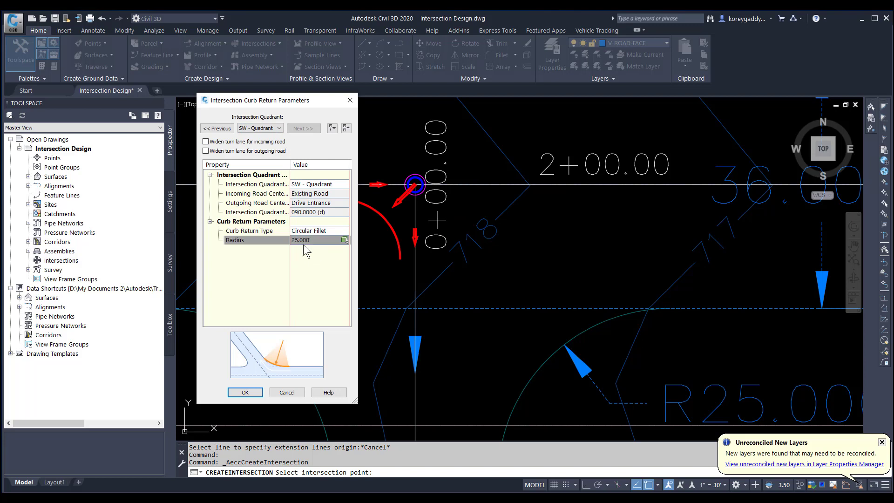
{"action": "left_click", "coordinate": [256, 395]}
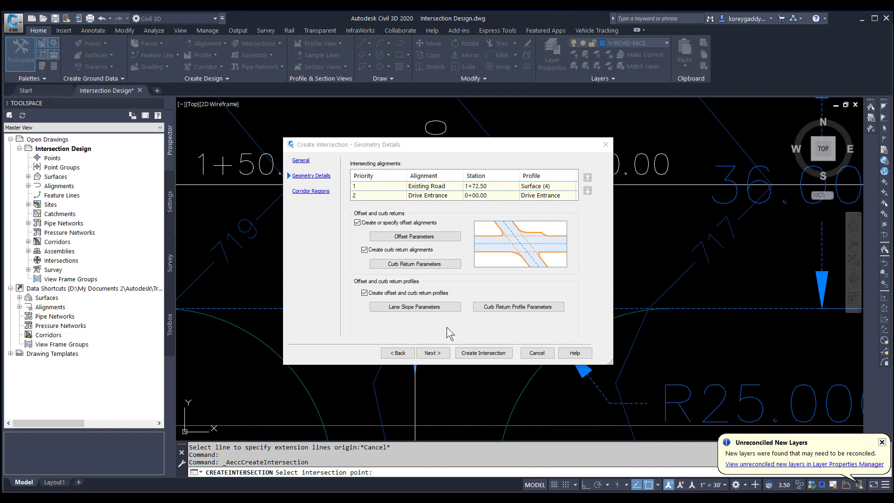
- Review and accept -2.00% cross fall lane slopes on every edge of both roads
{"action": "left_click", "coordinate": [425, 307]}
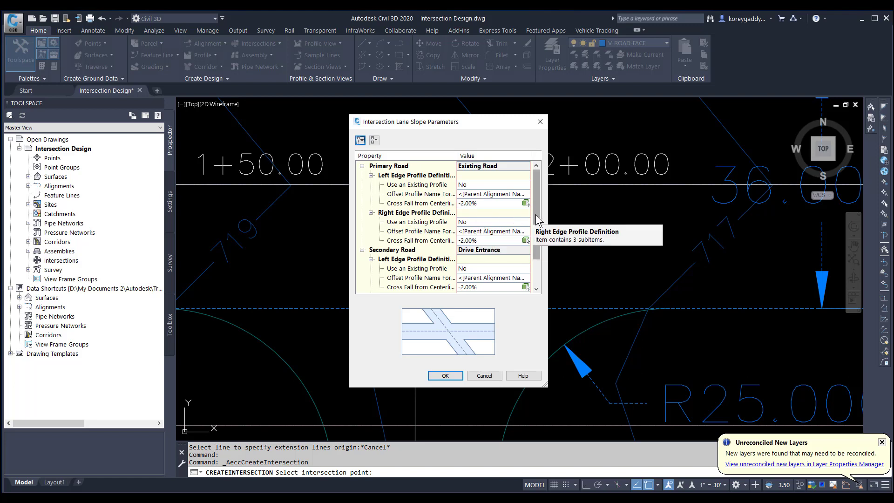
{"action": "left_click_drag", "start_coordinate": [536, 212], "coordinate": [536, 244]}
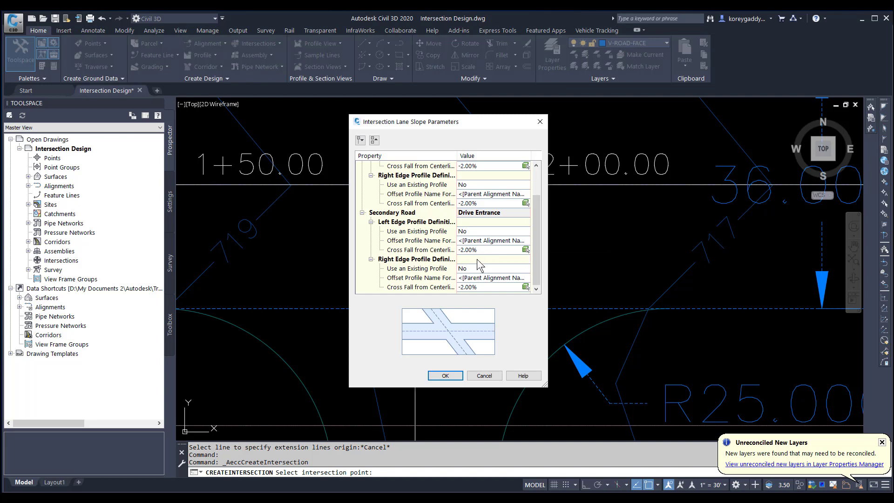
{"action": "left_click", "coordinate": [446, 375]}
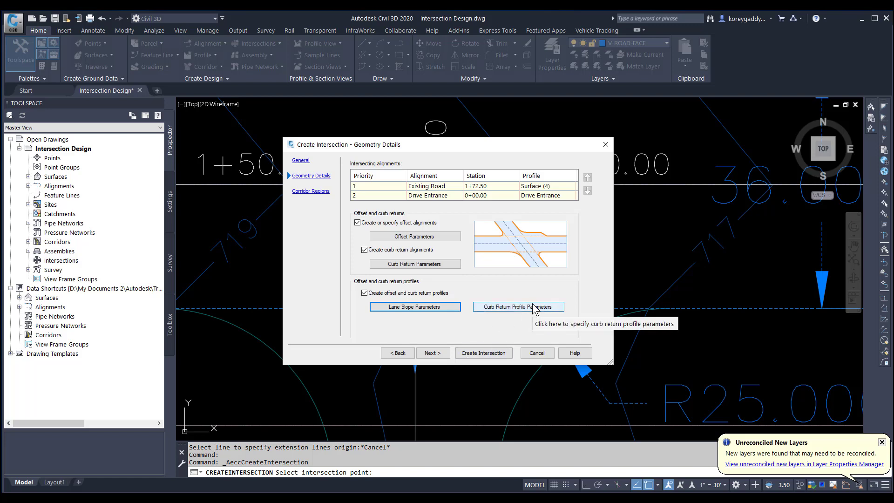
- Accept curb return profiles using Joining Tangent, extended 25' along the connecting roads
{"action": "left_click", "coordinate": [532, 311]}
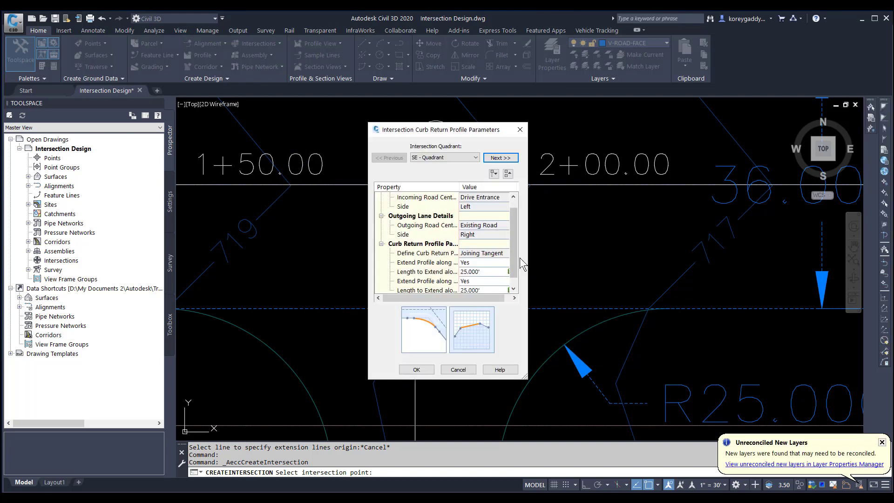
{"action": "left_click_drag", "start_coordinate": [514, 253], "coordinate": [514, 270]}
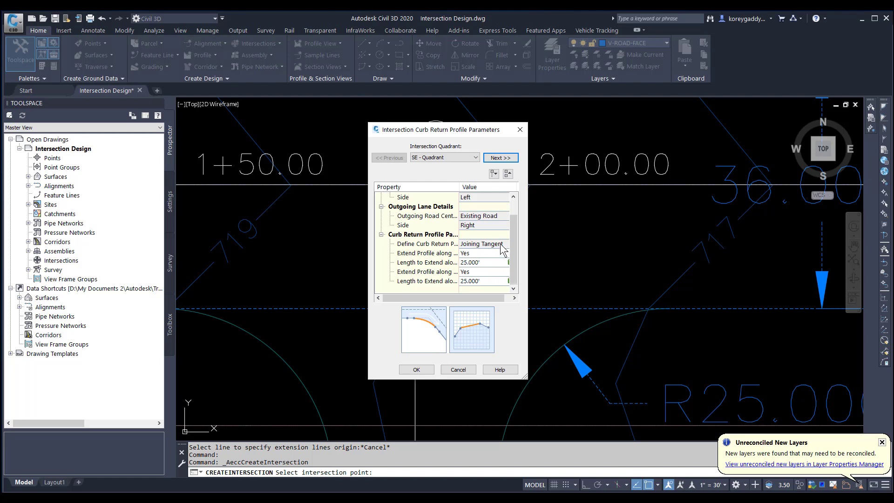
{"action": "left_click_drag", "start_coordinate": [512, 252], "coordinate": [515, 236]}
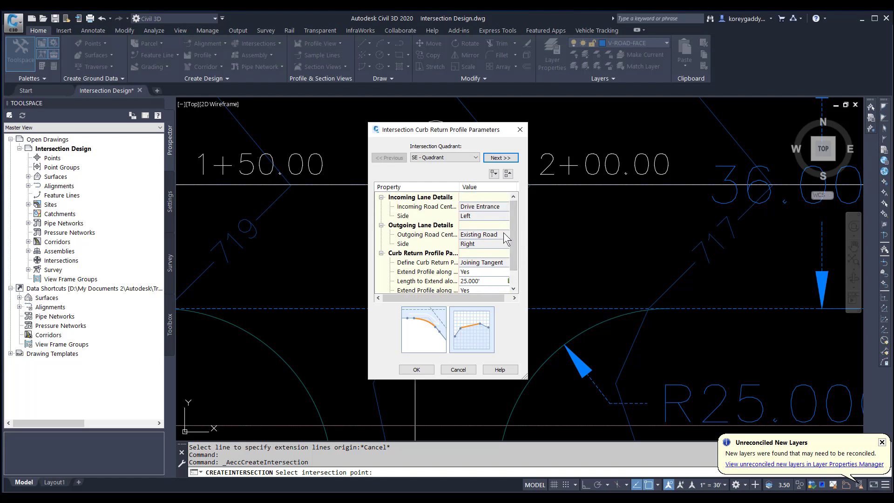
{"action": "left_click_drag", "start_coordinate": [513, 244], "coordinate": [513, 261]}
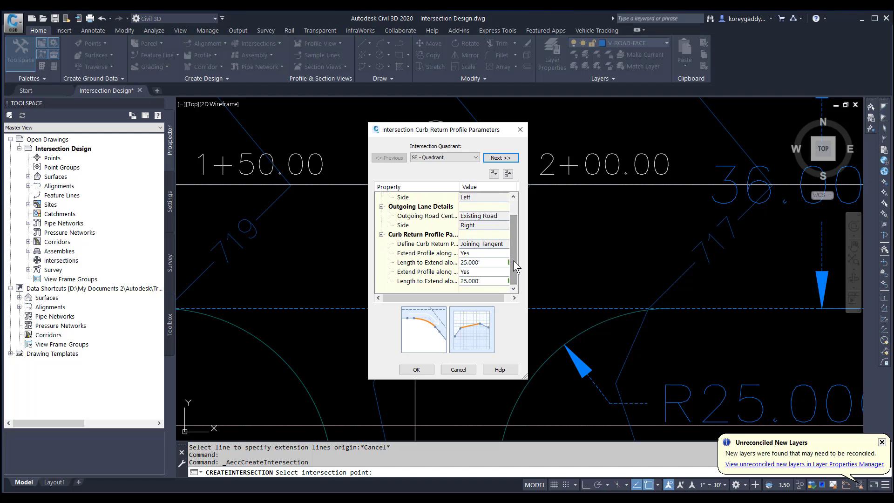
{"action": "left_click", "coordinate": [429, 369]}
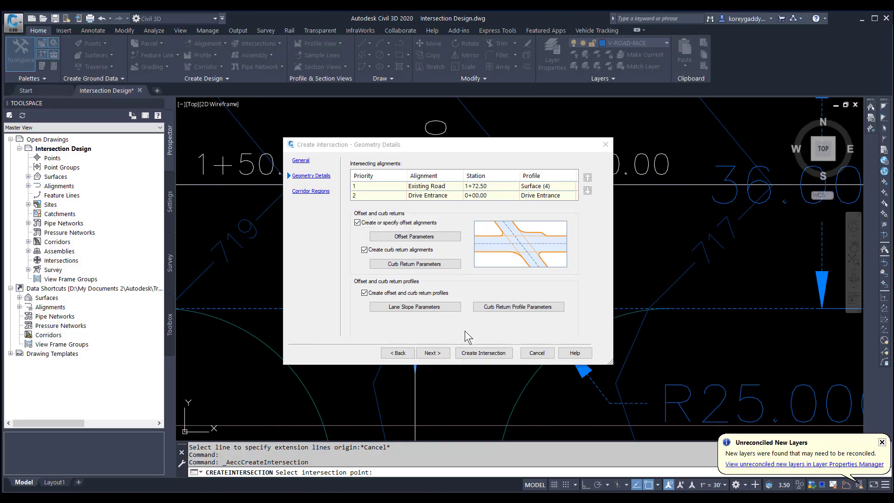
- Create the intersection with a new corridor daylighting to Existing Surface, keeping the default region assemblies
{"action": "left_click", "coordinate": [432, 353]}
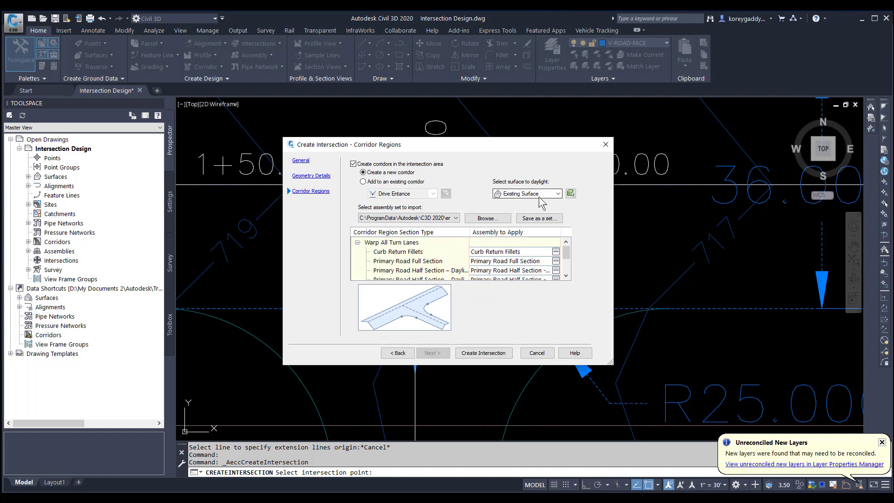
{"action": "left_click_drag", "start_coordinate": [566, 253], "coordinate": [567, 265]}
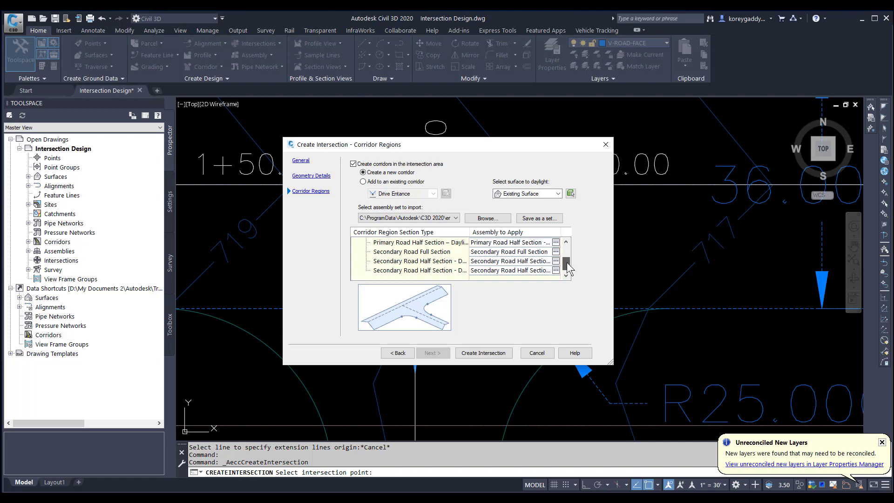
{"action": "left_click", "coordinate": [493, 354]}
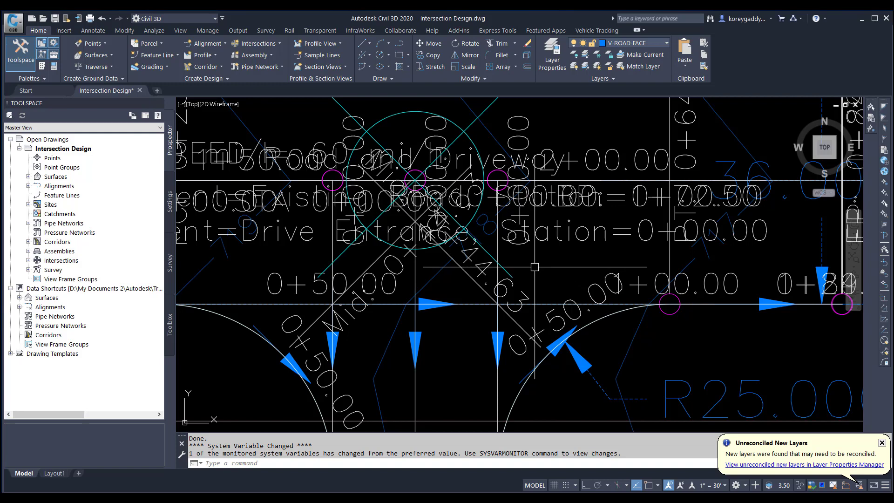
- Zoom out to view the full intersection corridor and its curb returns
{"action": "scroll", "coordinate": [508, 284], "scroll_direction": "down", "scroll_amount": 2}
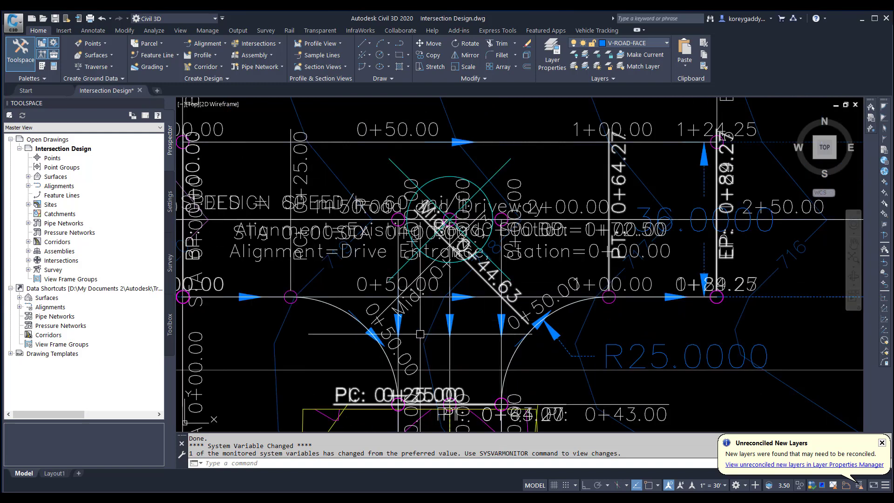
{"action": "scroll", "coordinate": [414, 326], "scroll_direction": "down", "scroll_amount": 2}
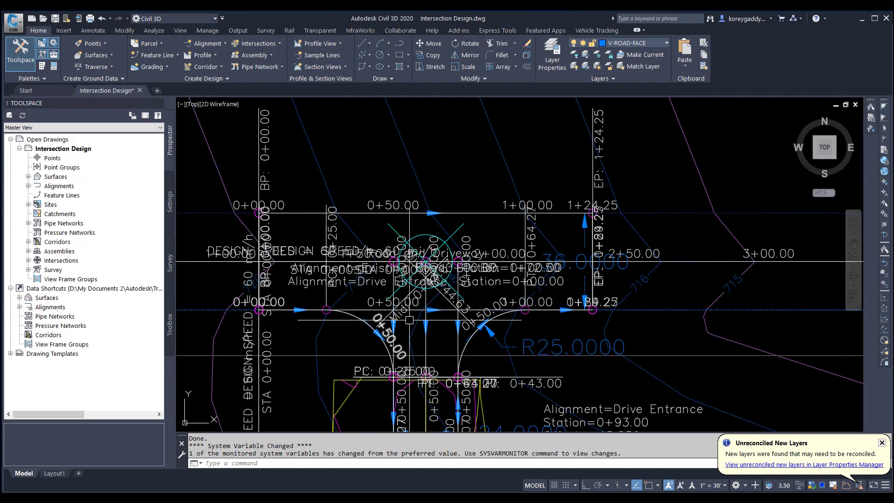
{"action": "scroll", "coordinate": [587, 252], "scroll_direction": "down", "scroll_amount": 2}
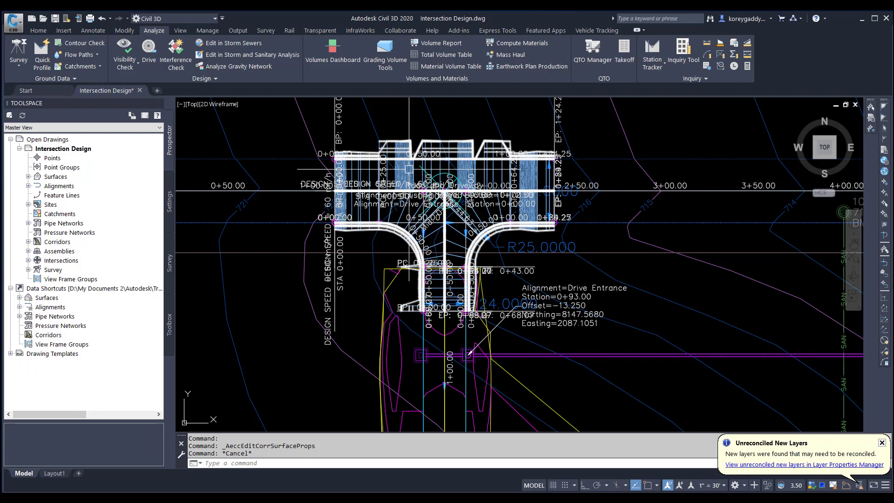
- Select intersection corridor Corridor - (4) and bring up its Corridor Surfaces settings
{"action": "mouse_move", "coordinate": [409, 169]}
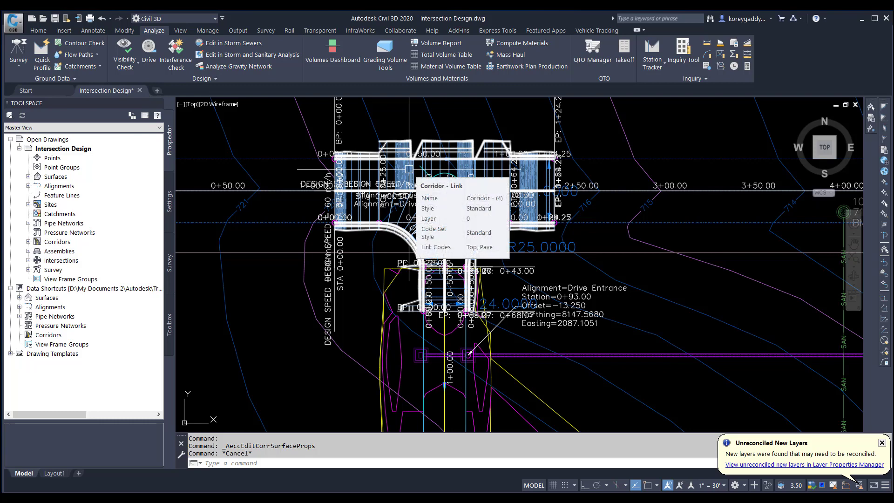
{"action": "left_click", "coordinate": [409, 169]}
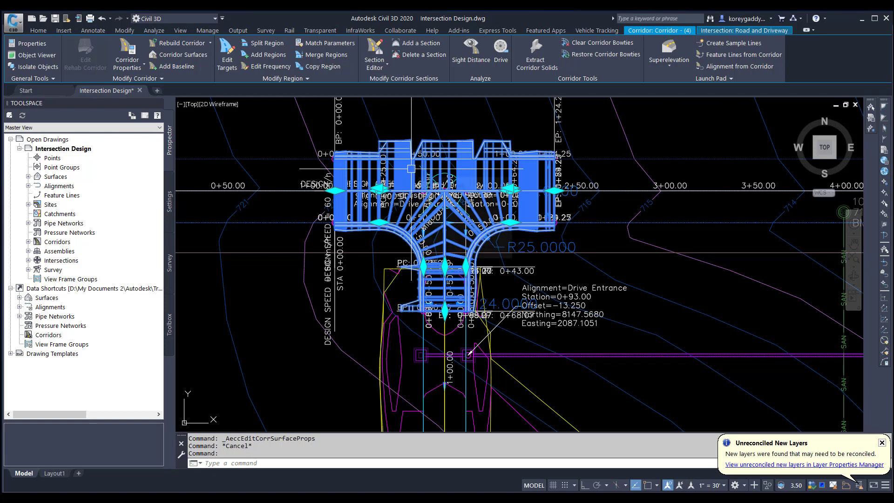
{"action": "mouse_move", "coordinate": [411, 169]}
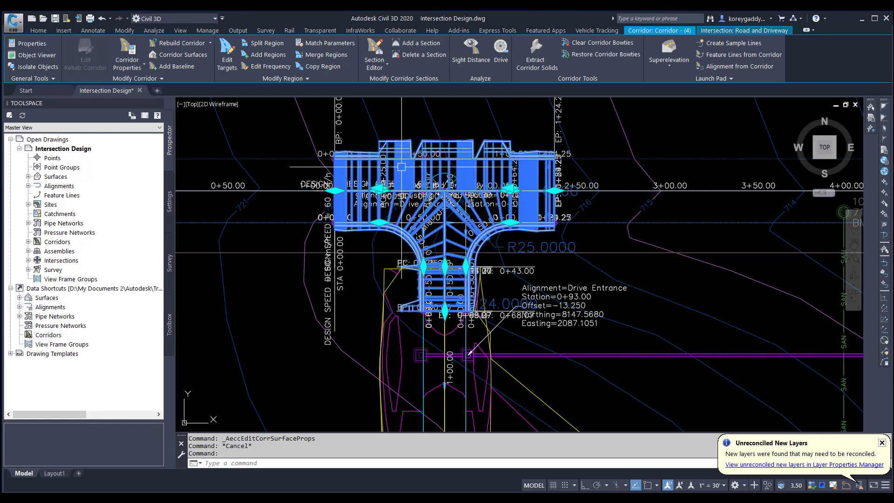
{"action": "left_click", "coordinate": [189, 53]}
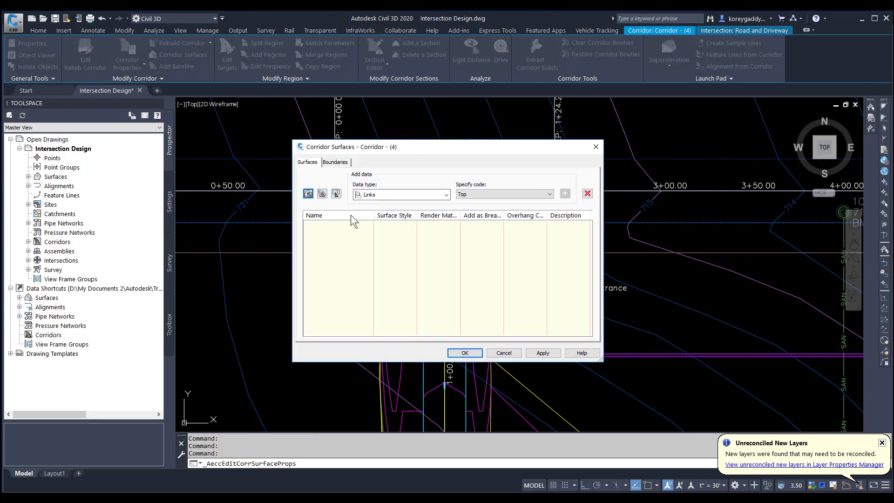
- Create a new corridor surface styled Propose Surface
{"action": "left_click", "coordinate": [308, 193]}
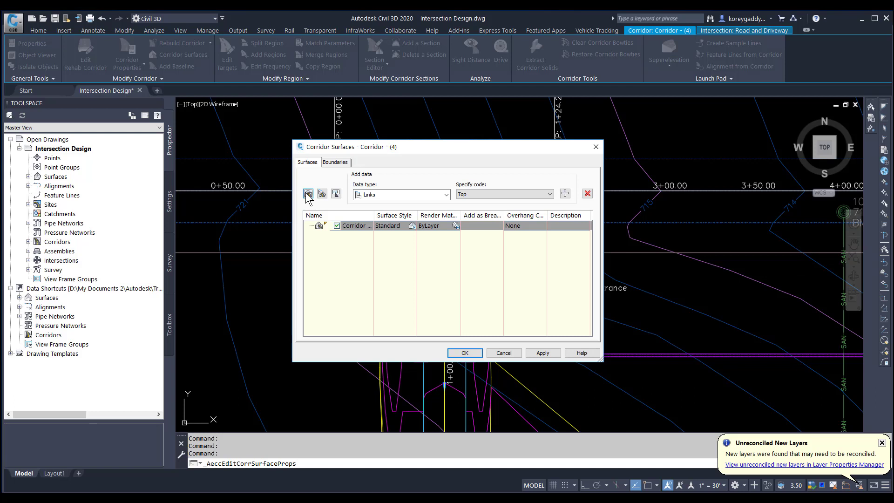
{"action": "left_click", "coordinate": [398, 225]}
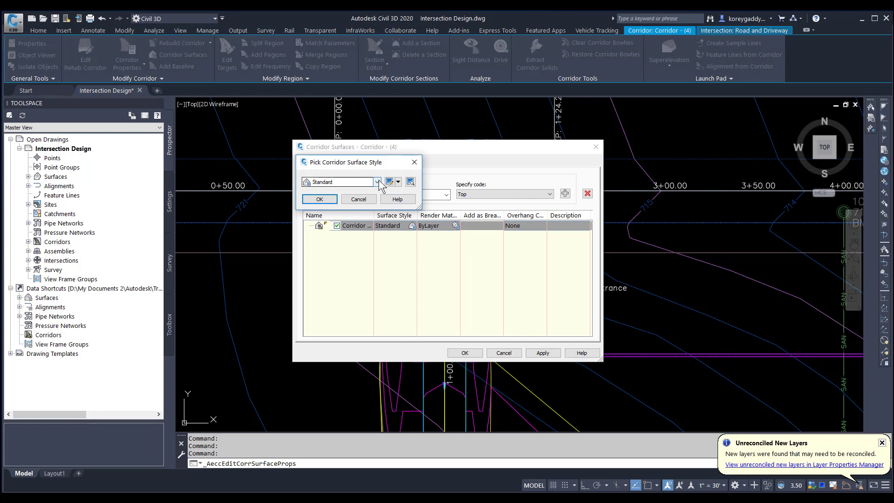
{"action": "left_click", "coordinate": [378, 182]}
{"action": "left_click", "coordinate": [344, 198]}
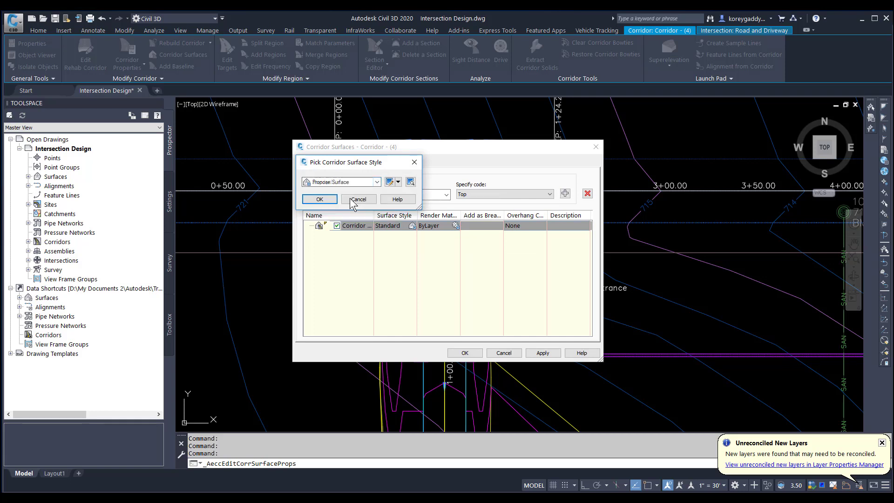
{"action": "left_click", "coordinate": [320, 199]}
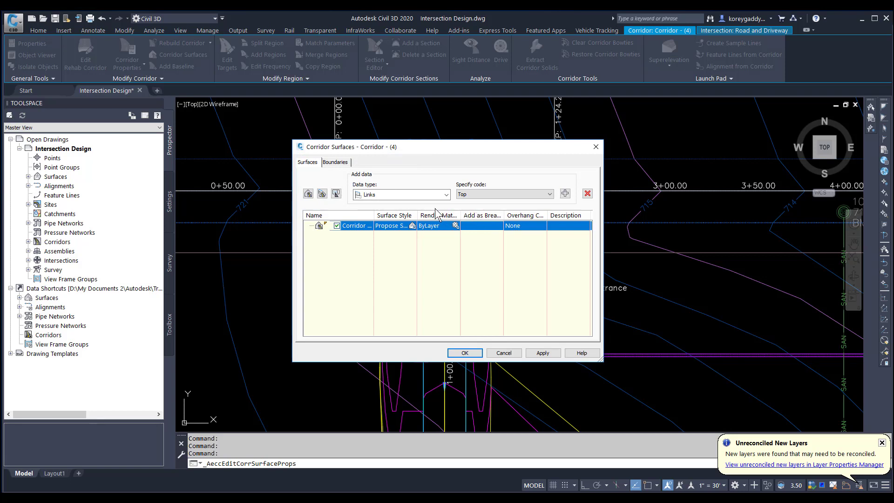
- Add the Top link code to the surface, apply, and rebuild the corridor
{"action": "left_click", "coordinate": [549, 195]}
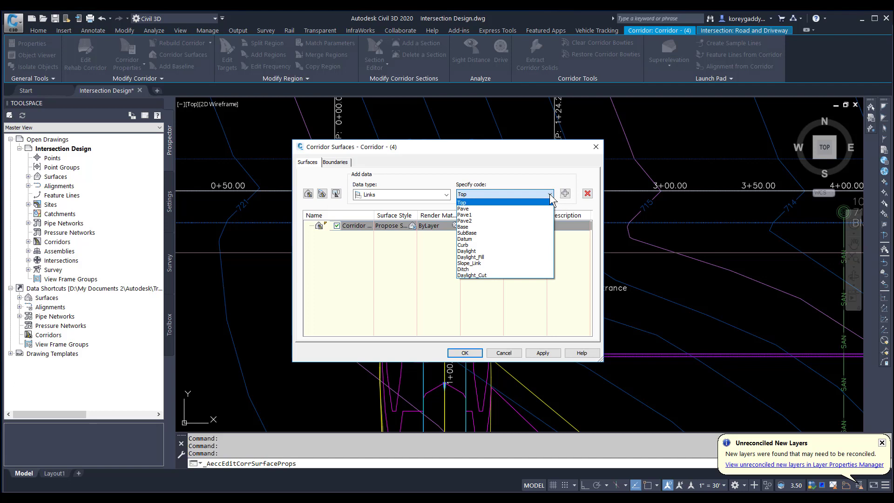
{"action": "left_click", "coordinate": [477, 202]}
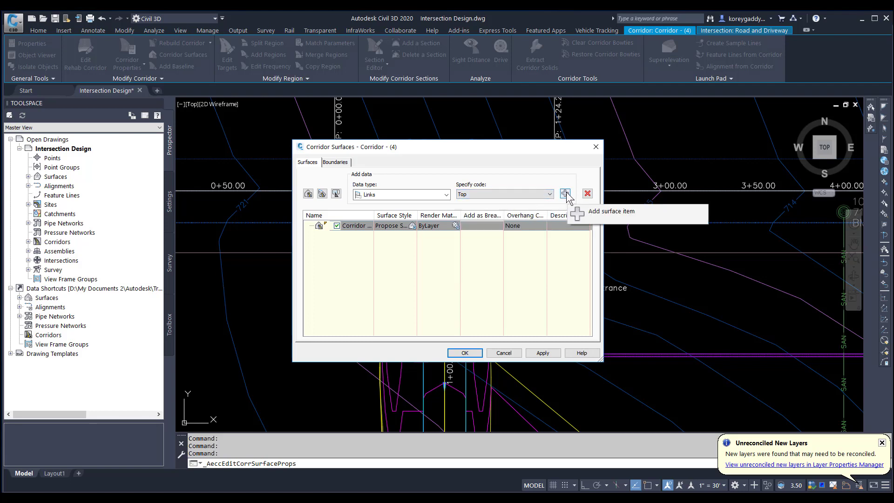
{"action": "left_click", "coordinate": [565, 194]}
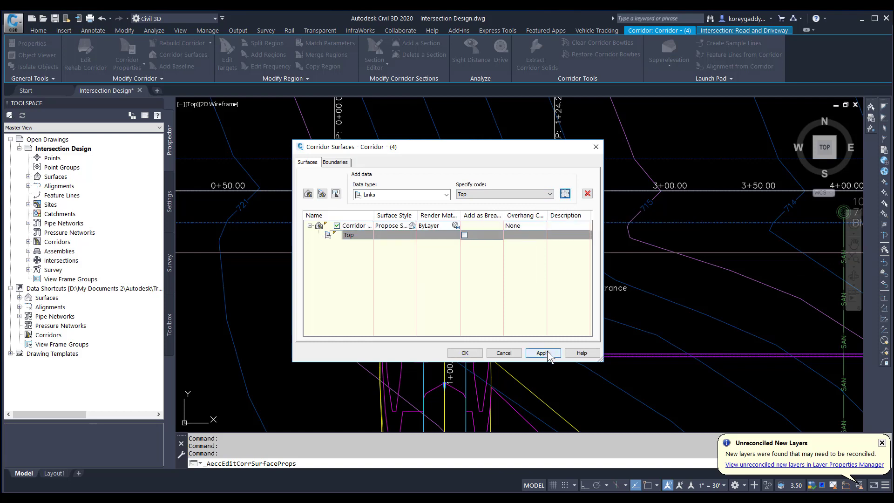
{"action": "left_click", "coordinate": [546, 352]}
{"action": "left_click", "coordinate": [385, 233]}
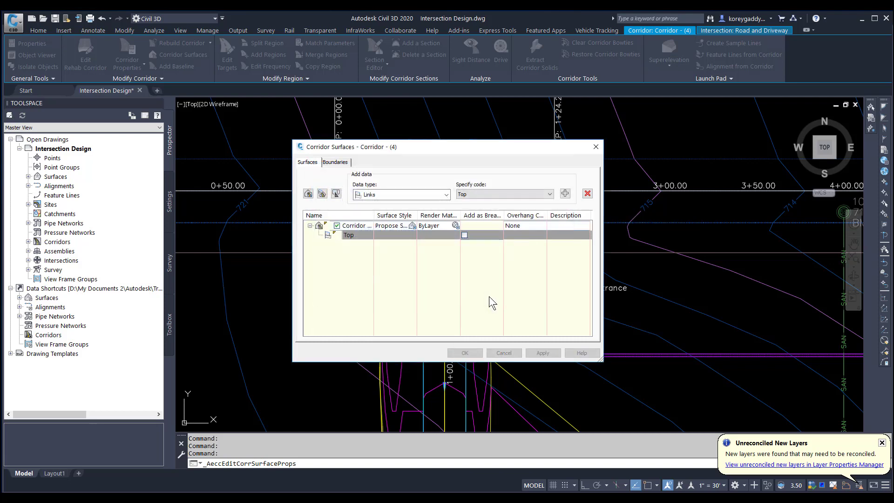
{"action": "left_click", "coordinate": [465, 353]}
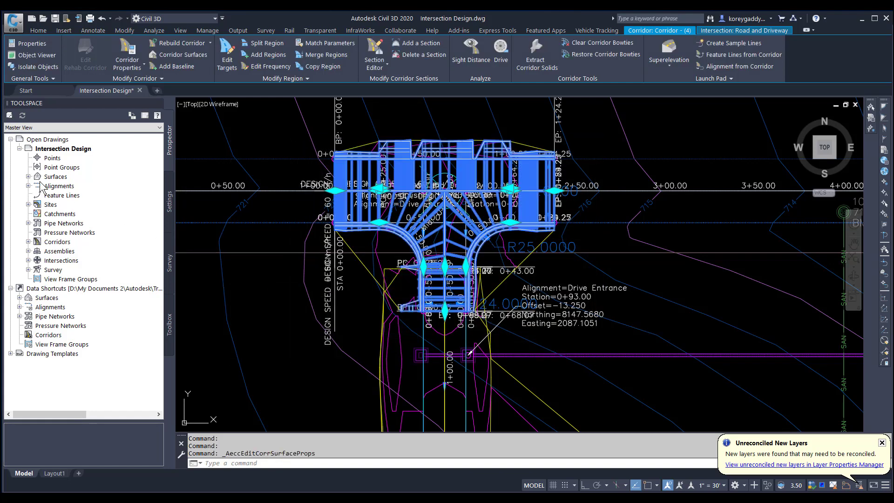
- Expand Surfaces in Prospector and select Corridor - (4) Surface - (12) in the drawing
{"action": "left_click", "coordinate": [29, 176]}
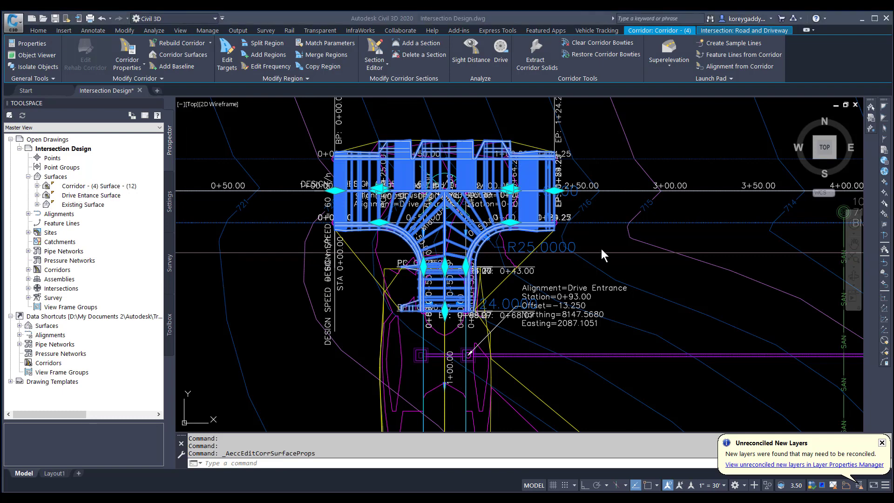
{"action": "key", "text": "Escape"}
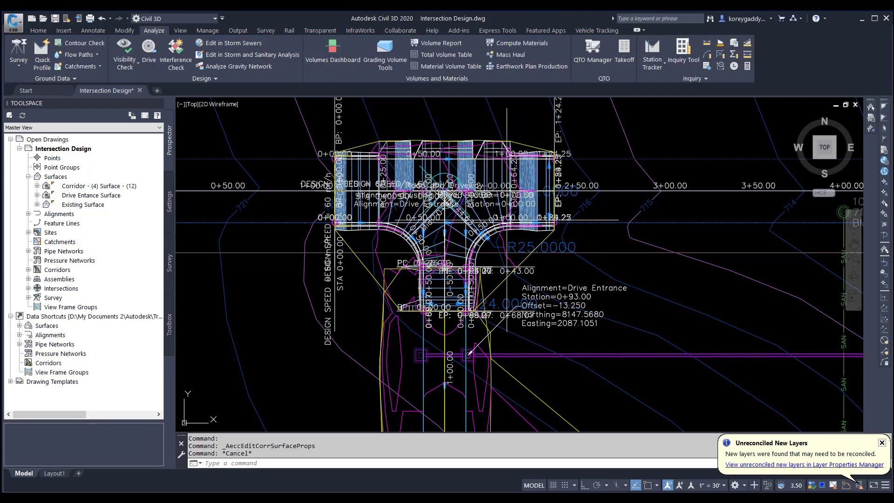
{"action": "scroll", "coordinate": [462, 230], "scroll_direction": "up", "scroll_amount": 2}
{"action": "left_click", "coordinate": [475, 426]}
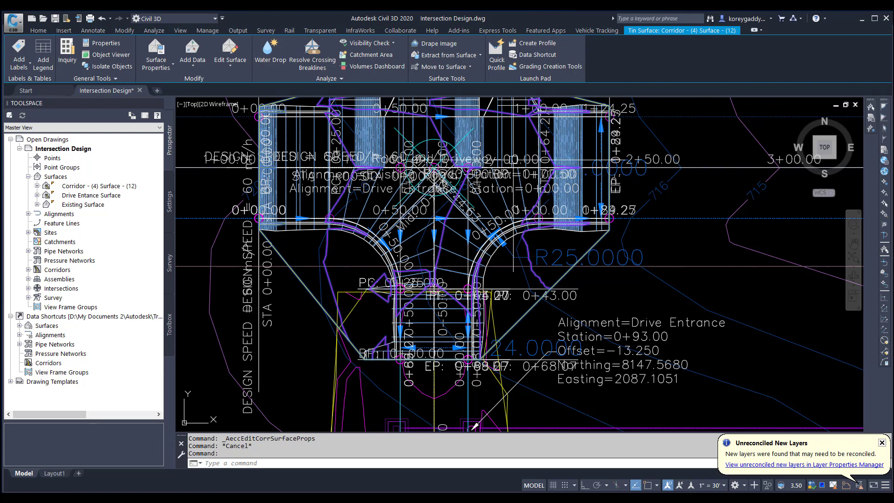
- Zoom and pan around the intersection to inspect the new corridor surface
{"action": "scroll", "coordinate": [537, 198], "scroll_direction": "up", "scroll_amount": 2}
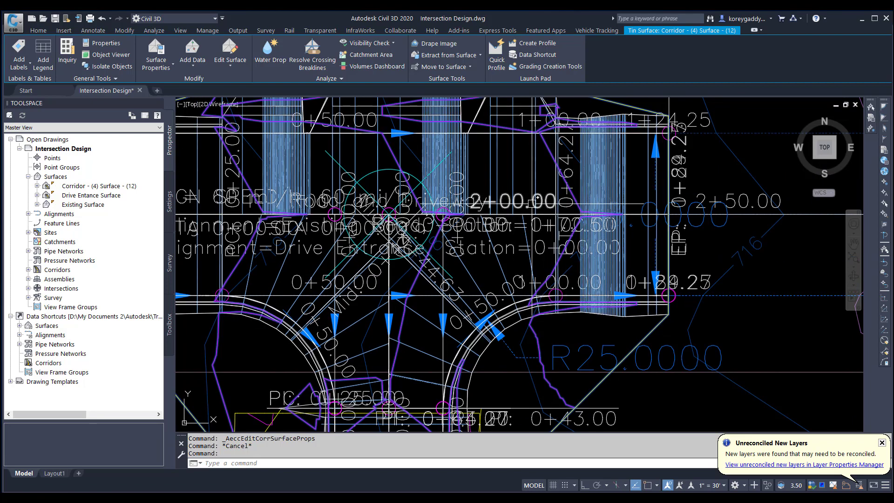
{"action": "middle_click_drag", "start_coordinate": [486, 198], "coordinate": [543, 209]}
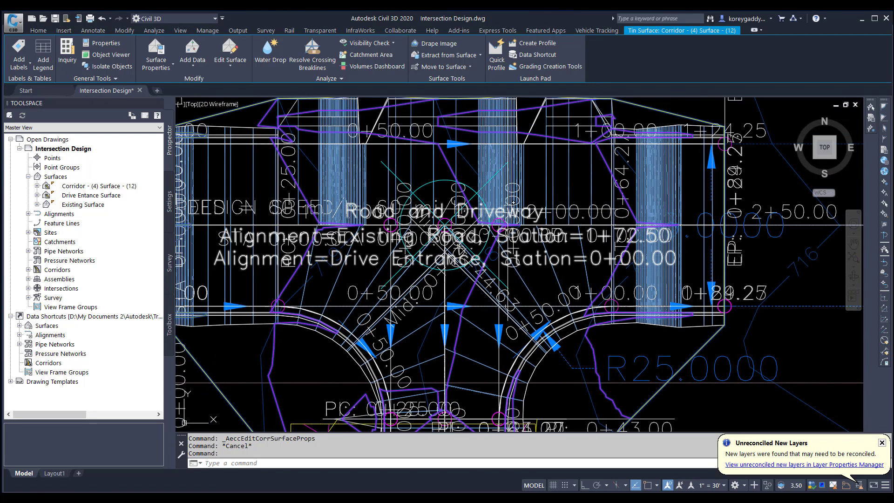
{"action": "scroll", "coordinate": [492, 208], "scroll_direction": "down", "scroll_amount": 2}
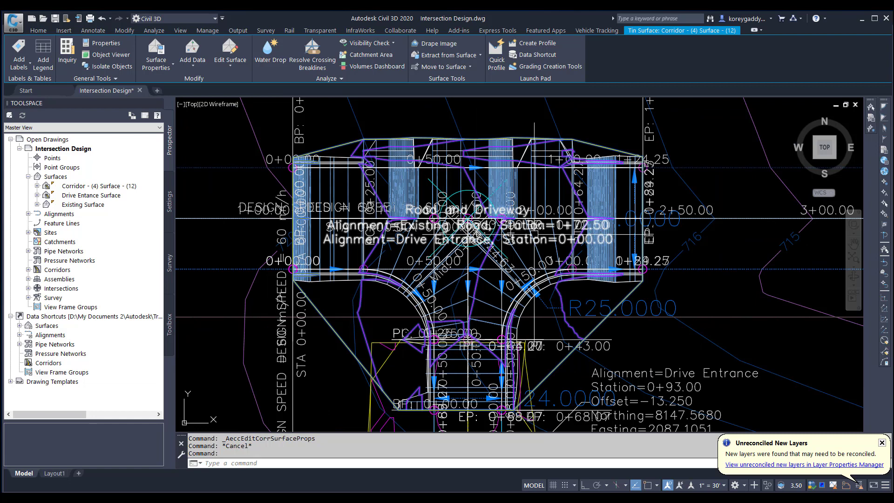
{"action": "scroll", "coordinate": [517, 291], "scroll_direction": "up", "scroll_amount": 2}
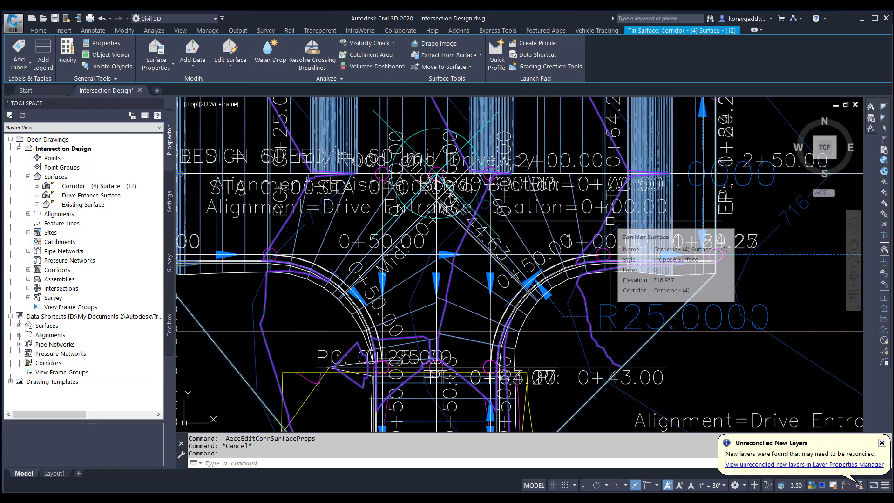
{"action": "scroll", "coordinate": [595, 222], "scroll_direction": "down", "scroll_amount": 2}
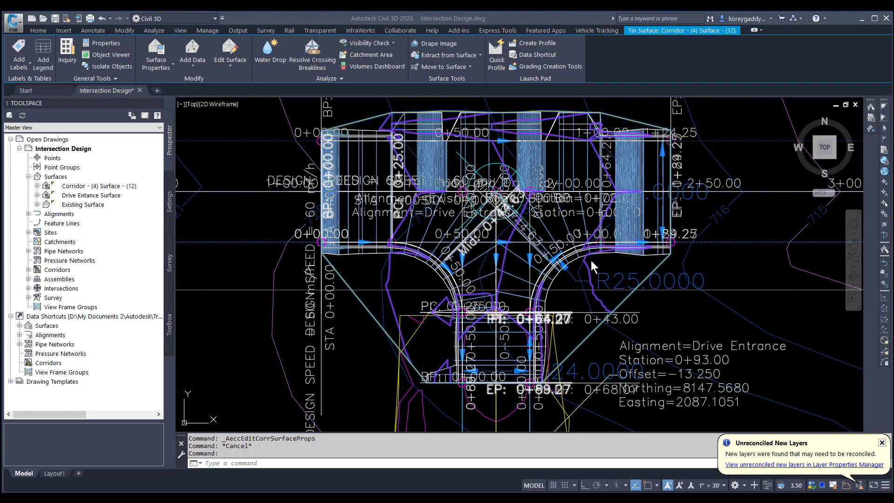
{"action": "scroll", "coordinate": [591, 260], "scroll_direction": "down", "scroll_amount": 2}
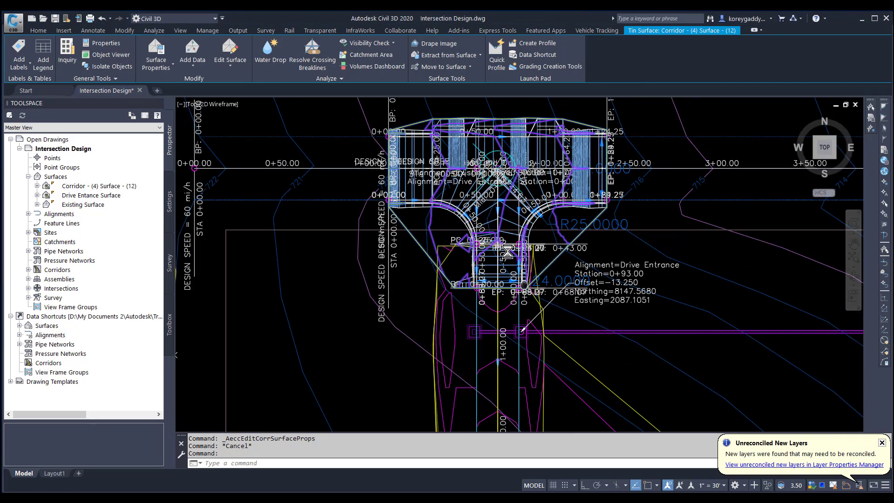
{"action": "scroll", "coordinate": [507, 252], "scroll_direction": "down", "scroll_amount": 1}
{"action": "scroll", "coordinate": [572, 323], "scroll_direction": "down", "scroll_amount": 1}
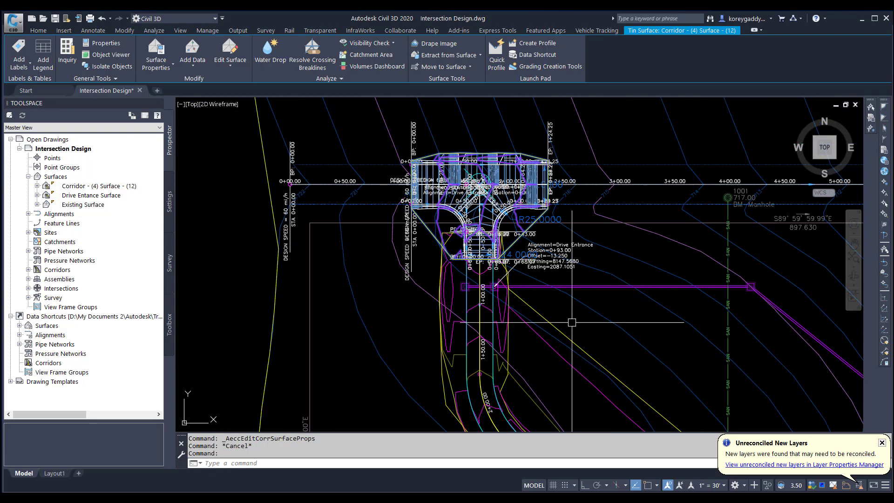
{"action": "scroll", "coordinate": [466, 169], "scroll_direction": "up", "scroll_amount": 2}
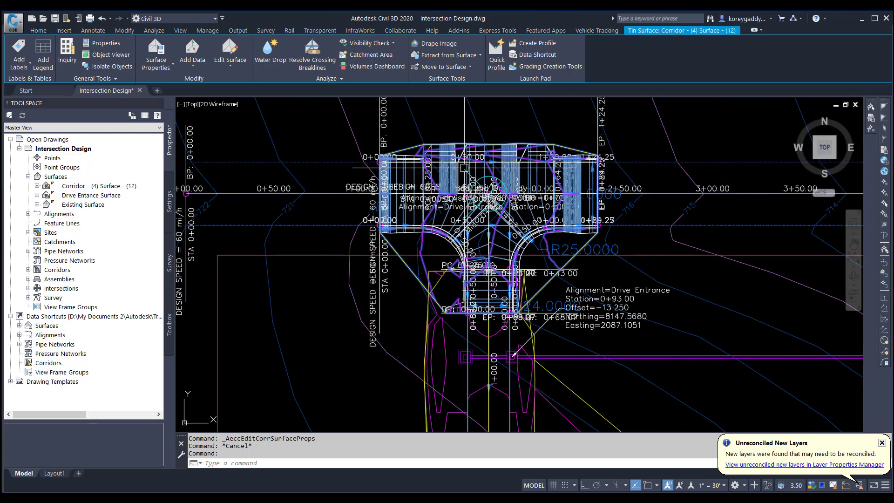